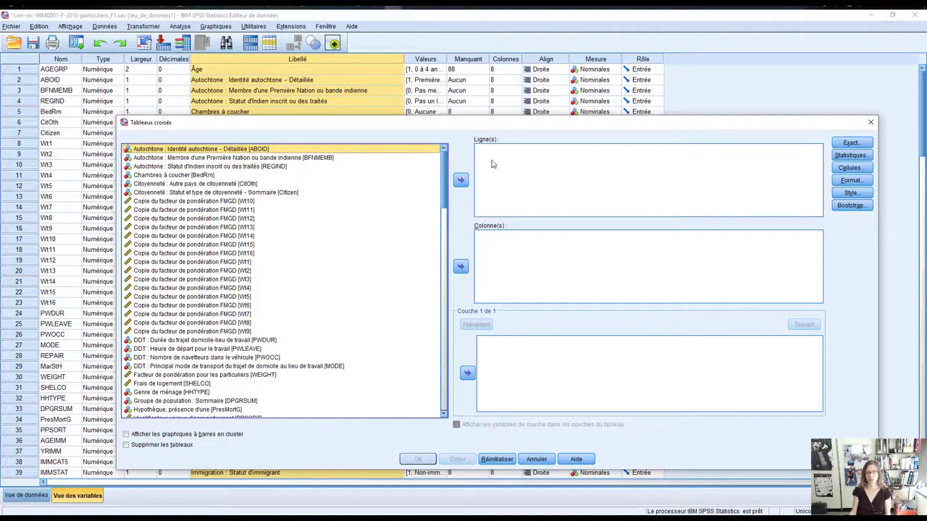
Step: Set Immigration : Statut d'immigrant [IMMSTAT] as the column variable of the crosstab
left_click_drag(445, 189, 438, 240)
scroll(438, 240, "down", 5)
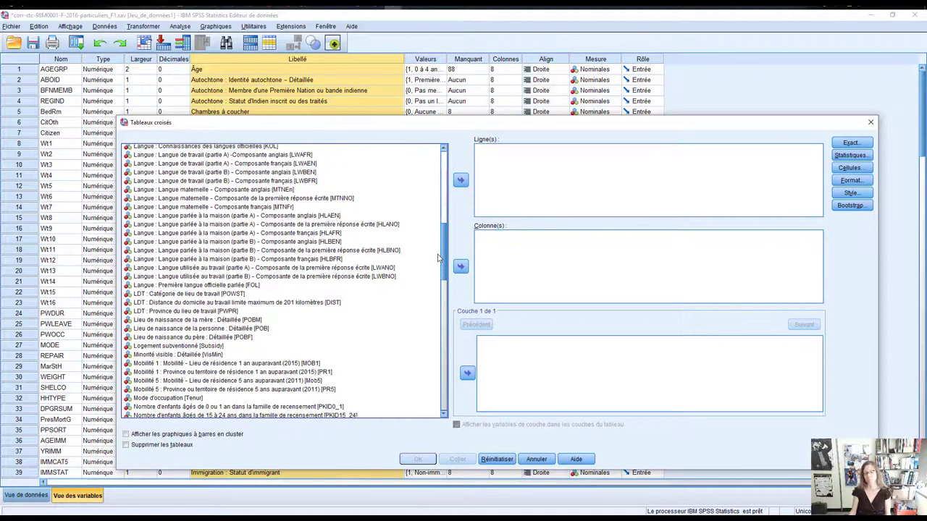
left_click(298, 252)
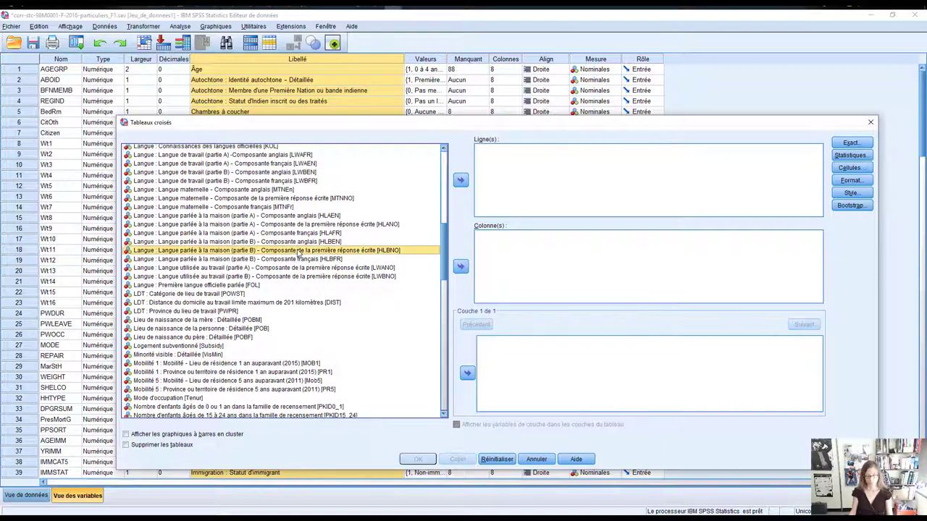
key("i")
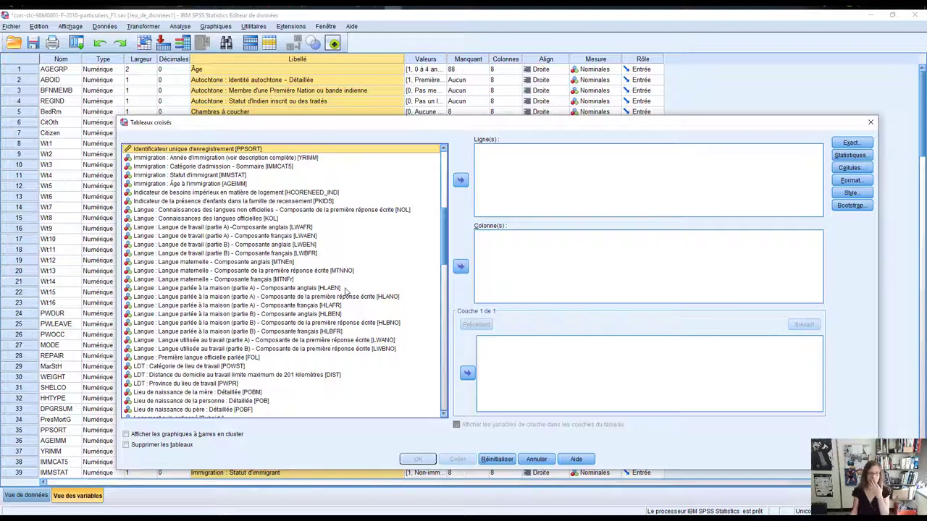
scroll(262, 271, "up", 1)
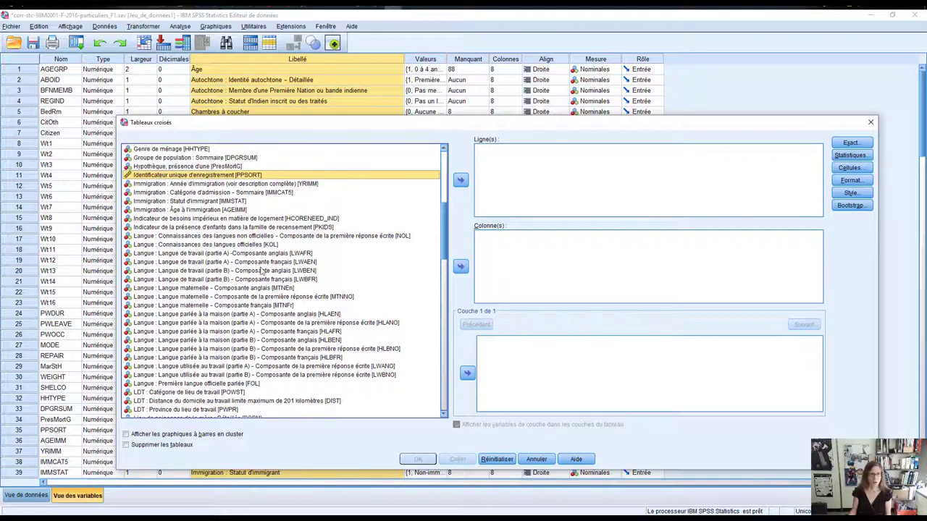
left_click(210, 202)
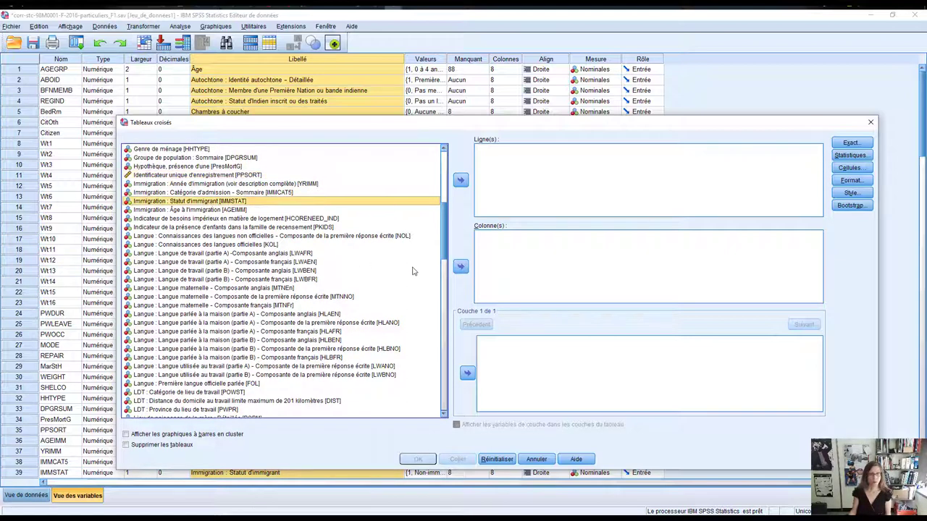
left_click_drag(141, 209, 472, 281)
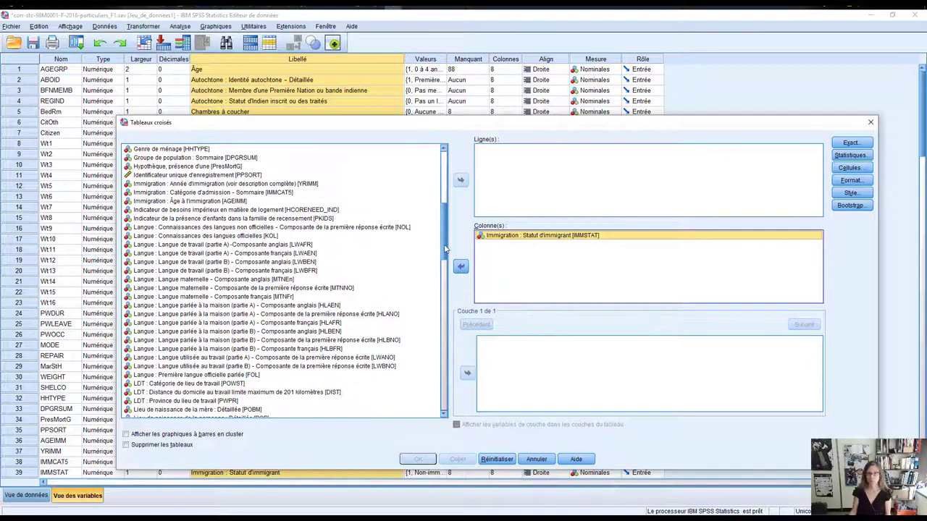
Step: Set Universitaires [RHDGREE] as the row variable of the crosstab
left_click(324, 282)
key("End")
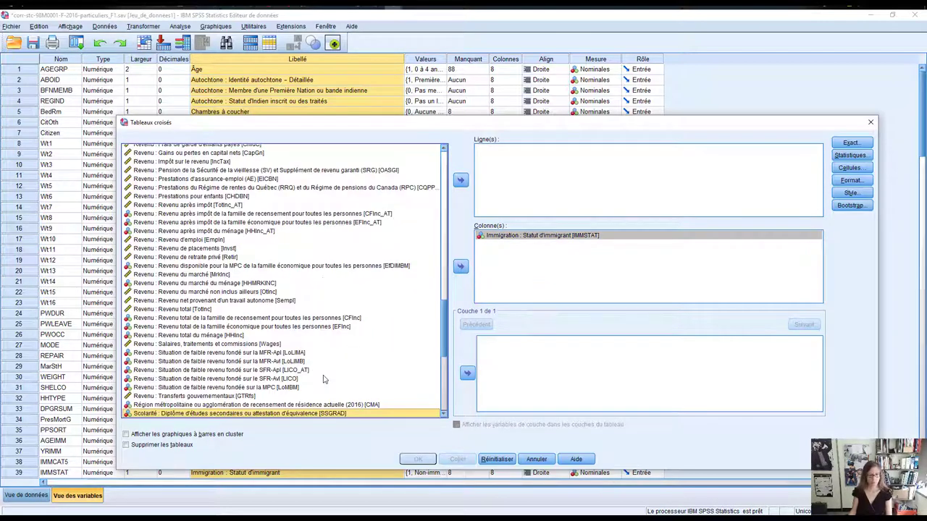
scroll(322, 375, "down", 3)
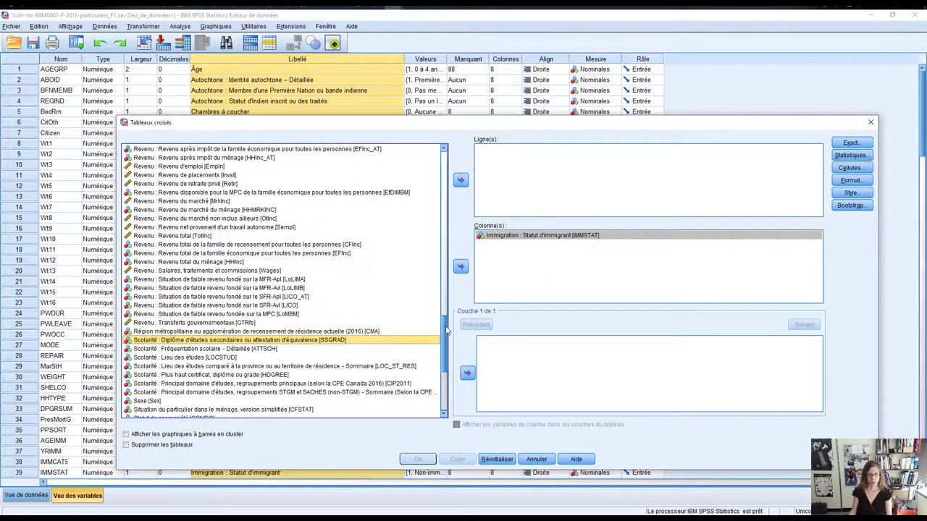
scroll(448, 331, "down", 7)
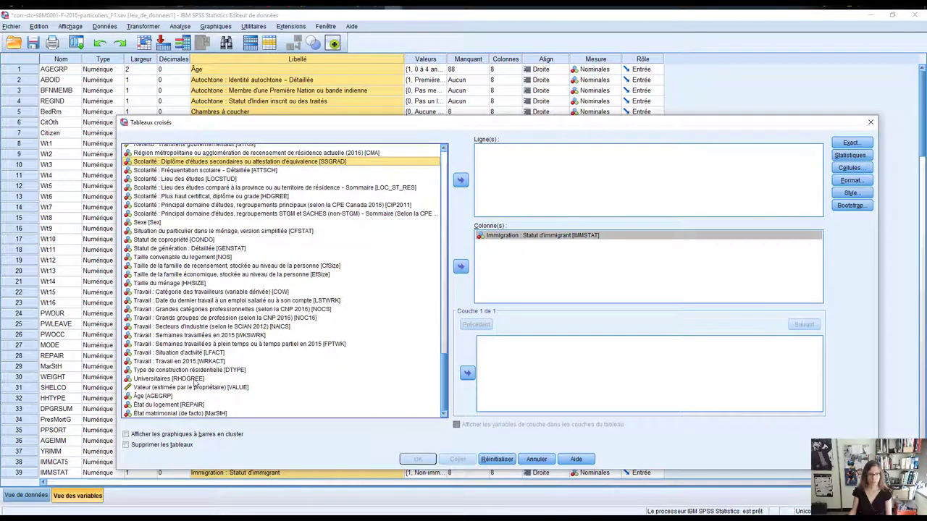
left_click(196, 379)
left_click(460, 180)
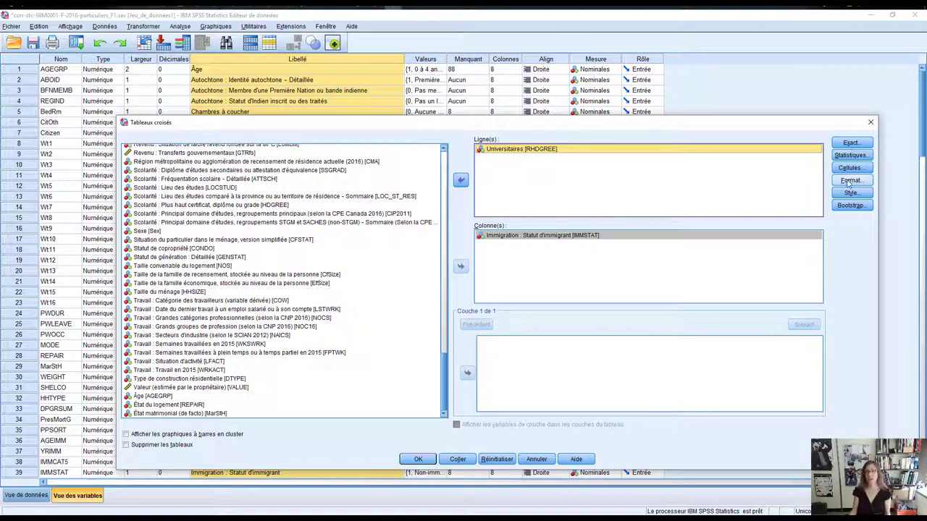
Step: Review the crosstab's exact test and statistics options without changing any of them
left_click(852, 144)
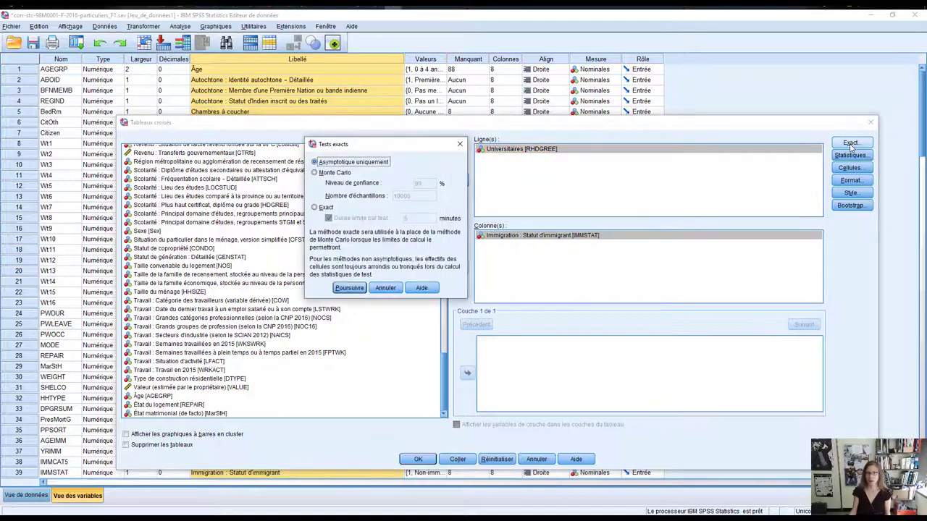
left_click(386, 288)
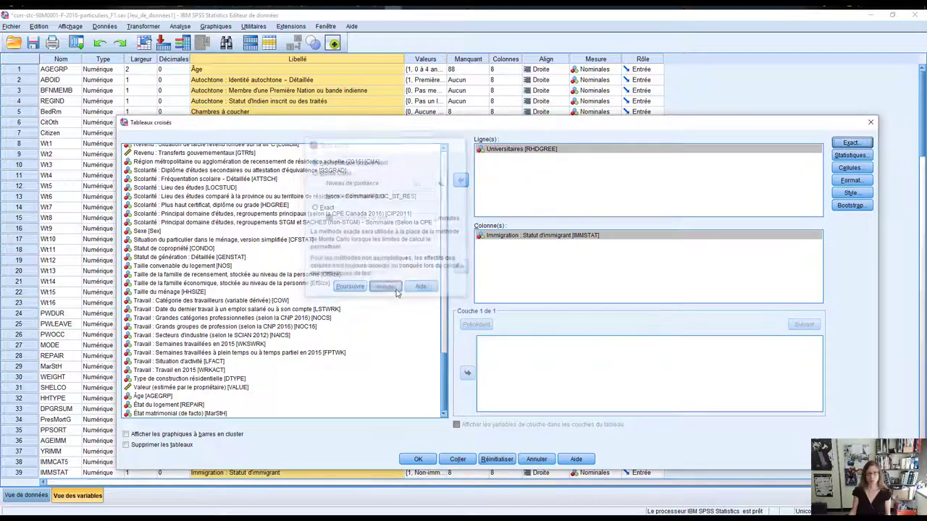
left_click(851, 155)
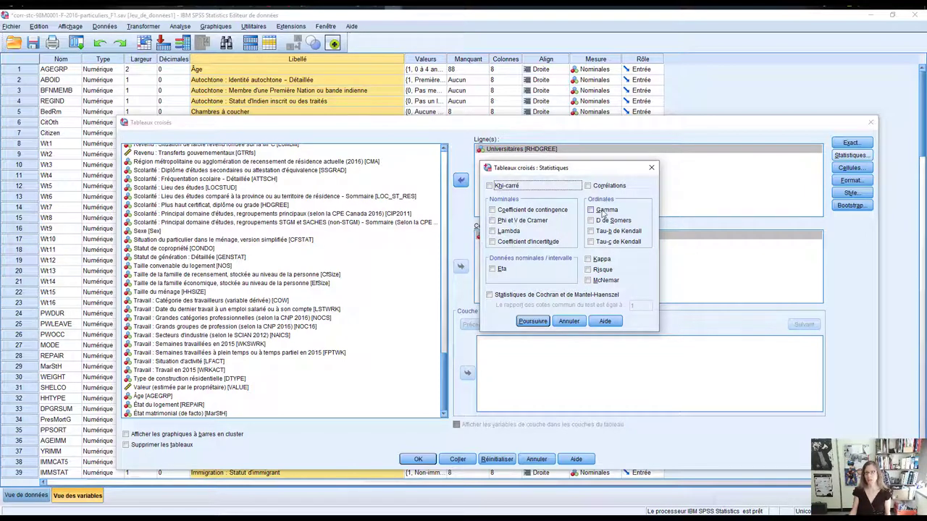
left_click(568, 322)
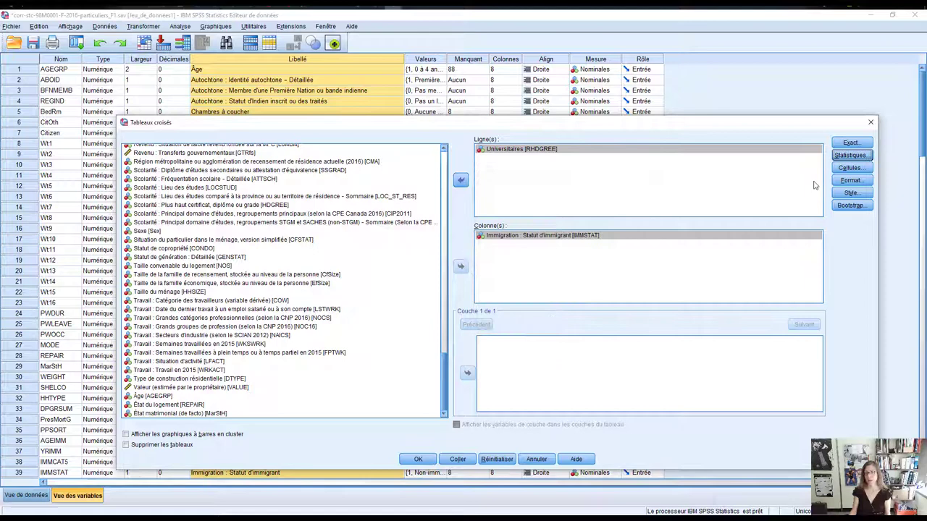
Step: Add column percentages (Position) to the observed counts in the cells and generate the crosstab
left_click(848, 168)
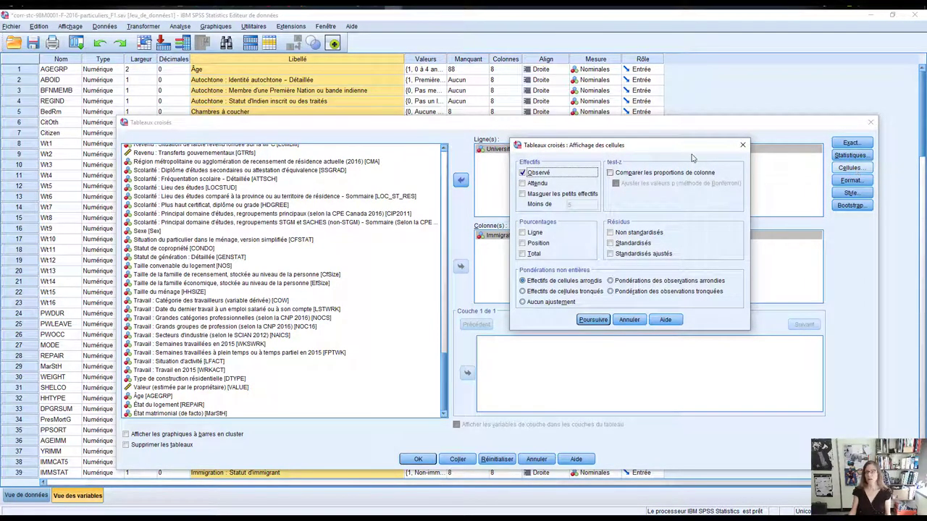
left_click_drag(652, 151, 800, 140)
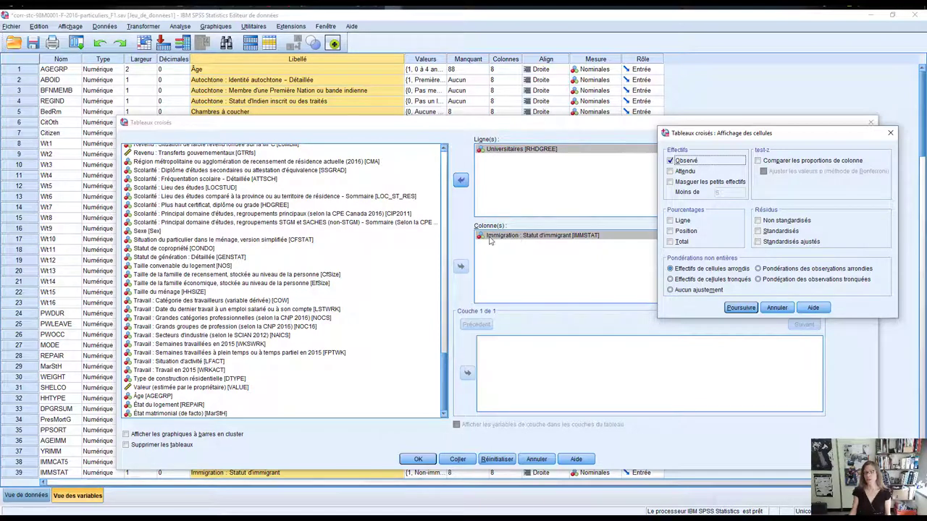
left_click(671, 231)
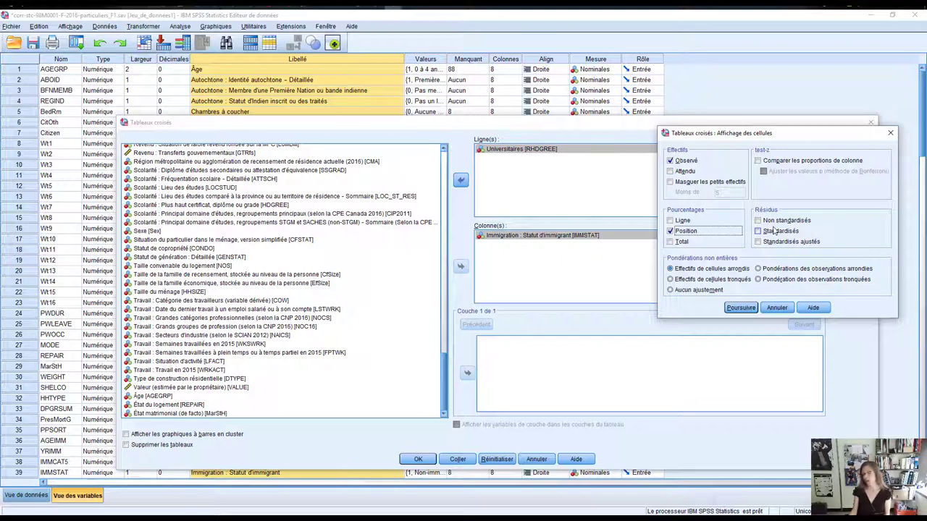
left_click(741, 307)
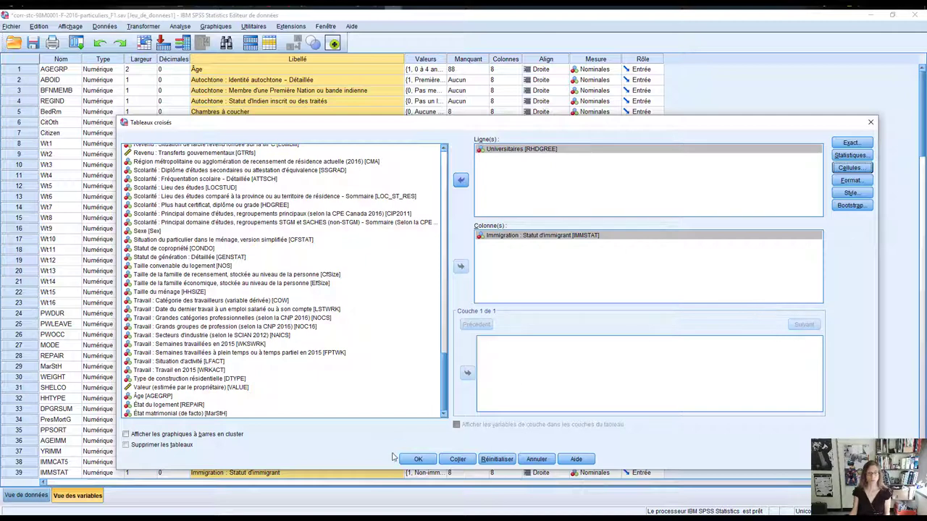
left_click(420, 460)
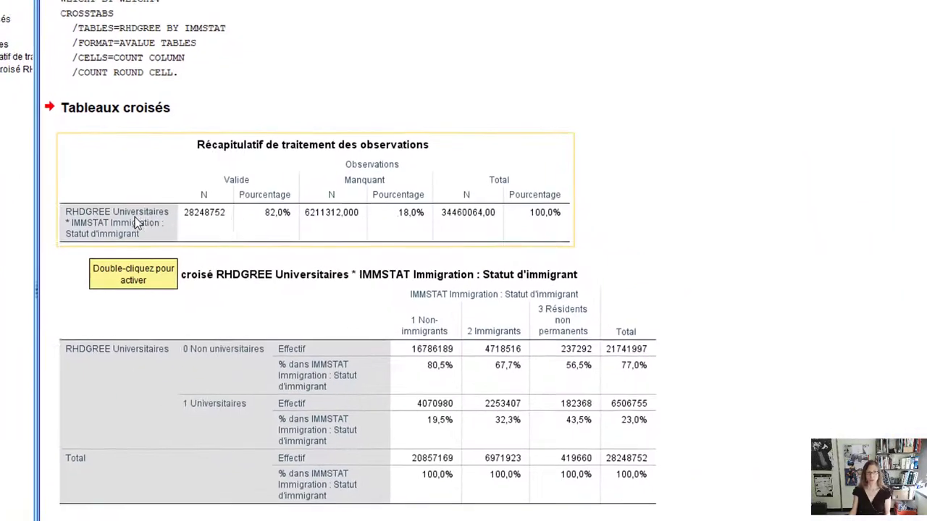
Step: Examine the crosstab output, comparing the Universitaires percentages of non-immigrants and immigrants
left_click(137, 223)
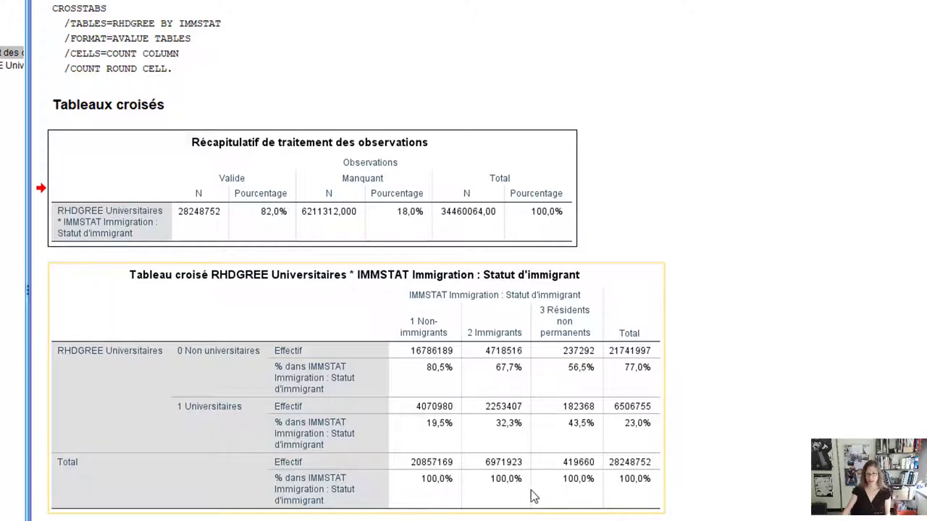
left_click(573, 268)
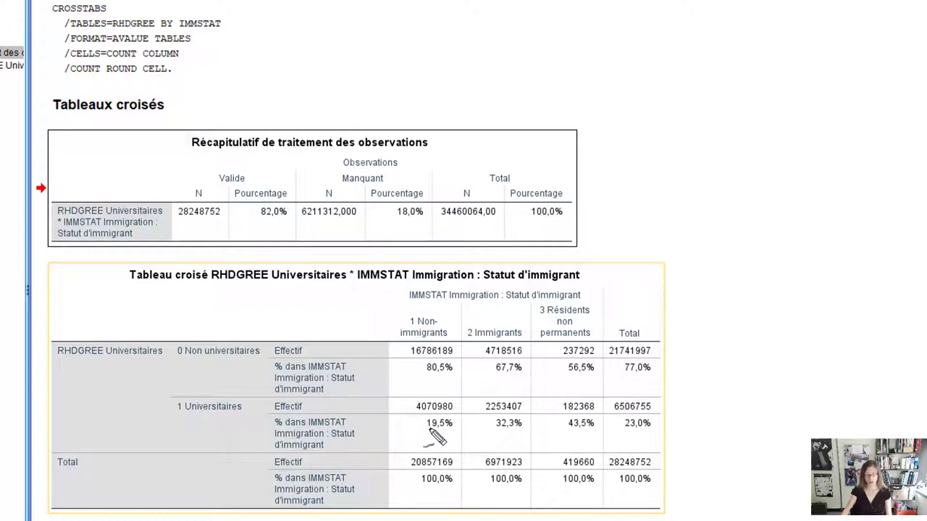
left_click_drag(427, 429, 449, 430)
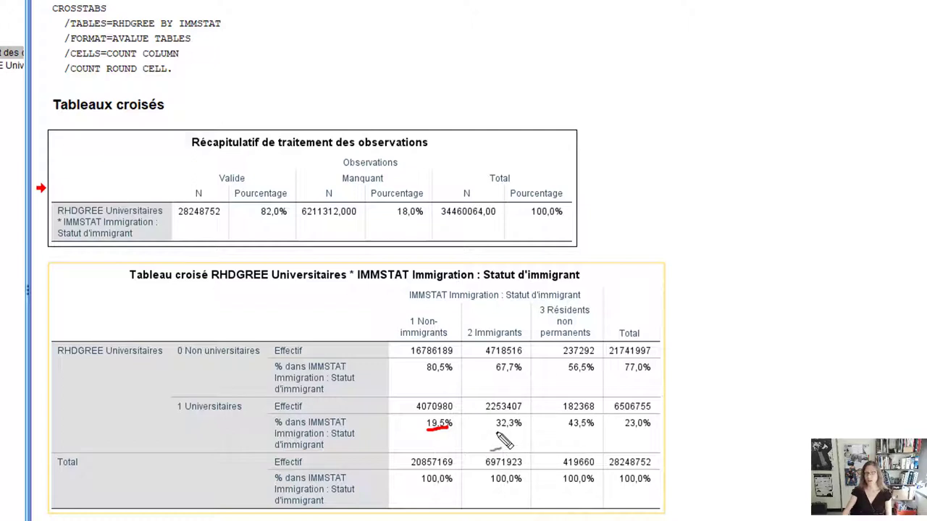
left_click_drag(496, 433, 517, 426)
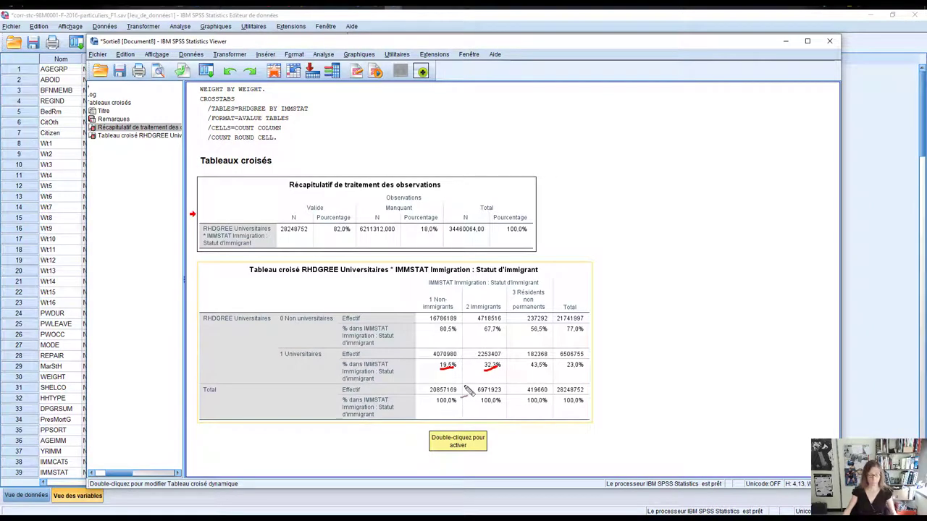
key("Escape")
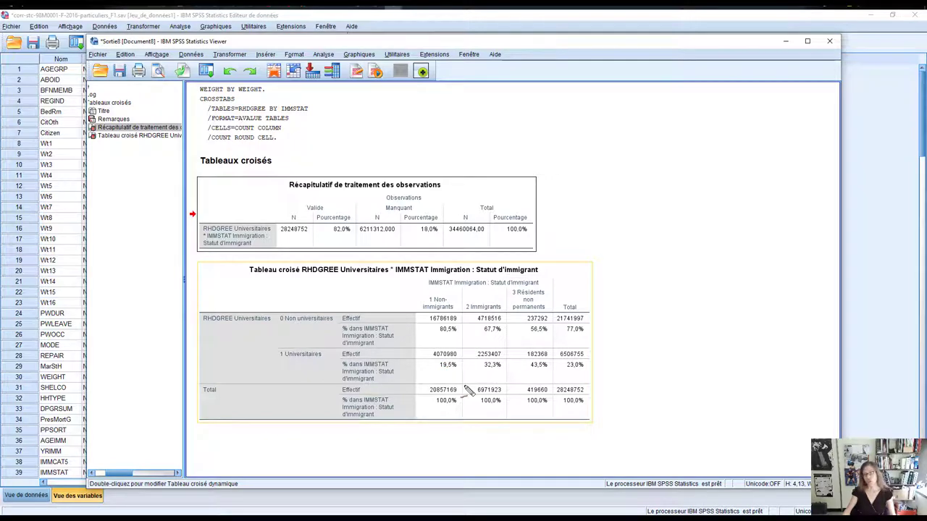
Step: Add Sexe [Sex] as the layer variable of the Universitaires by immigrant status crosstab and generate the table
left_click(184, 29)
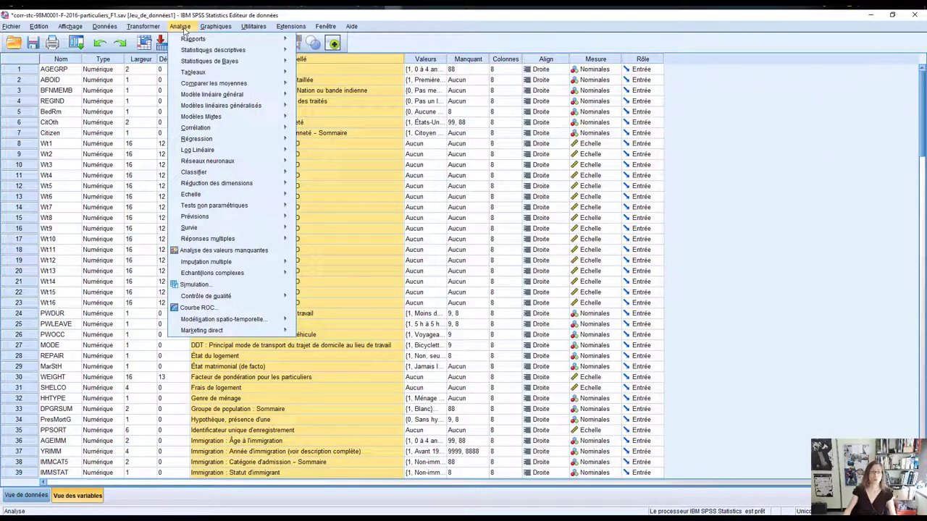
mouse_move(197, 51)
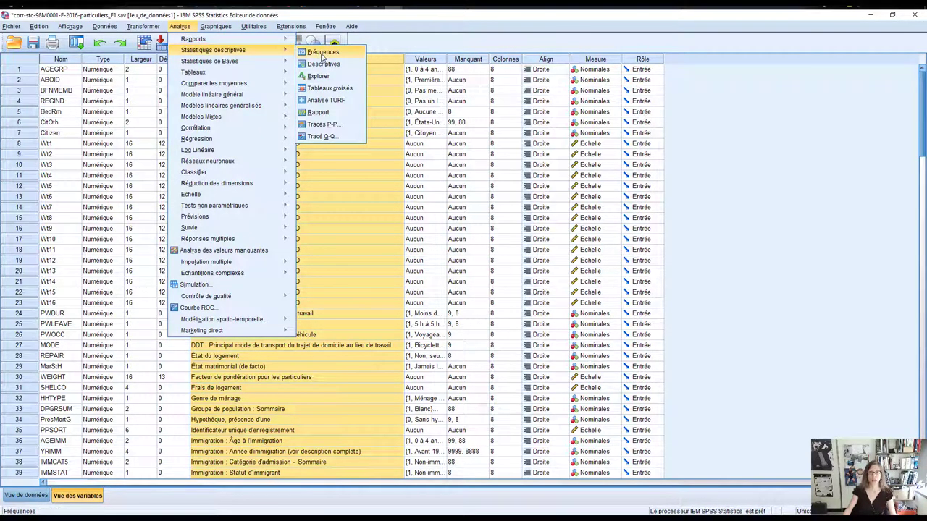
left_click(326, 90)
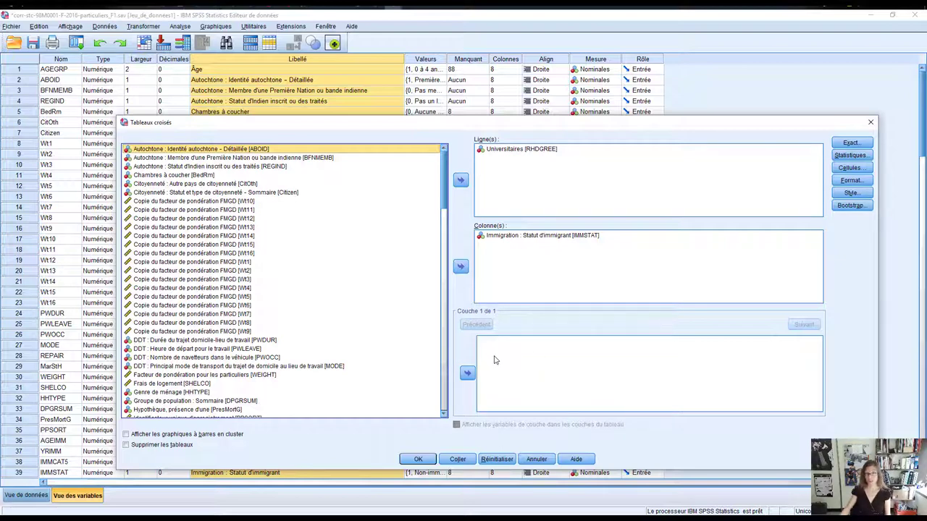
left_click(234, 384)
scroll(234, 385, "down", 5)
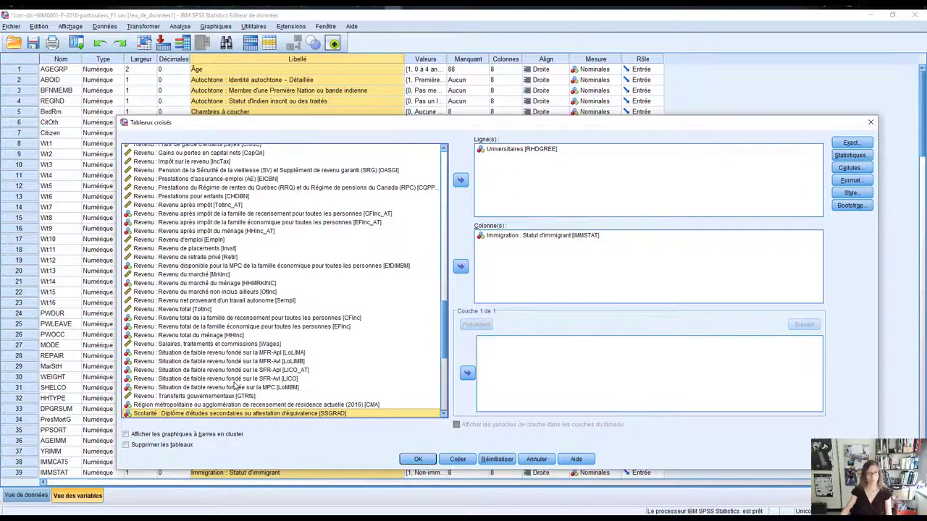
key("s")
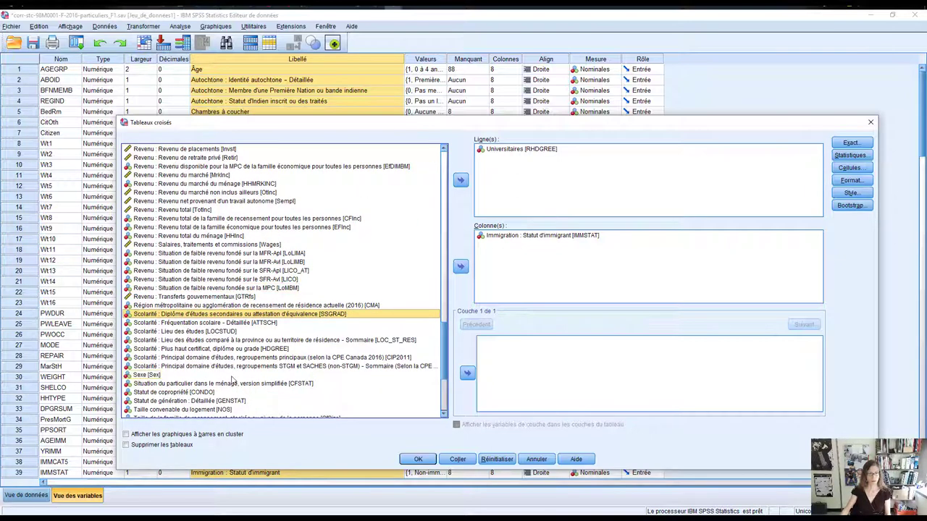
left_click(147, 375)
left_click(468, 373)
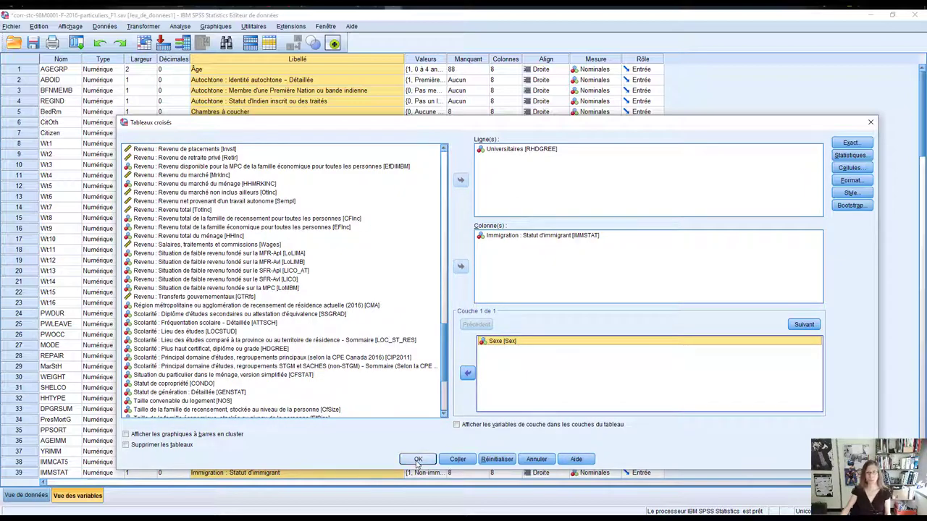
left_click(418, 461)
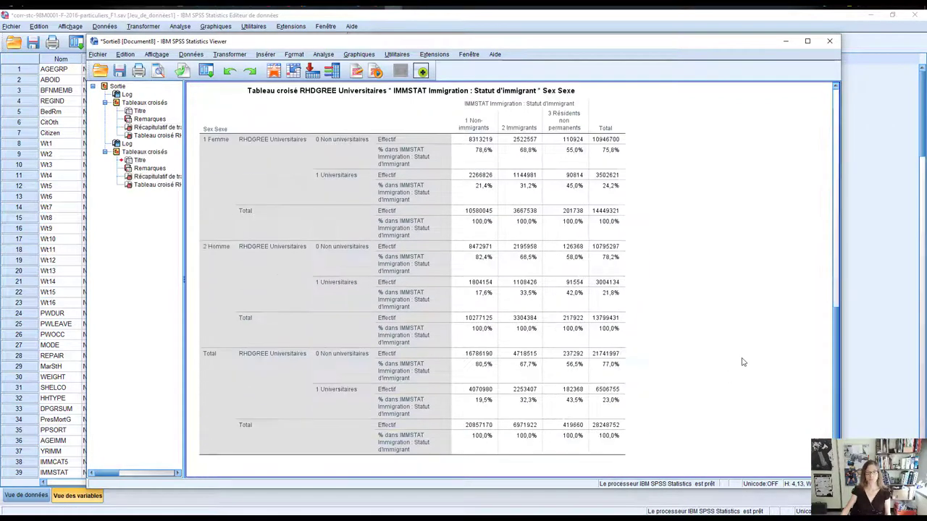
Step: Maximize the output viewer and compare the Universitaires percentages of immigrants and non-immigrants between the Femme and Homme layers
left_click(809, 41)
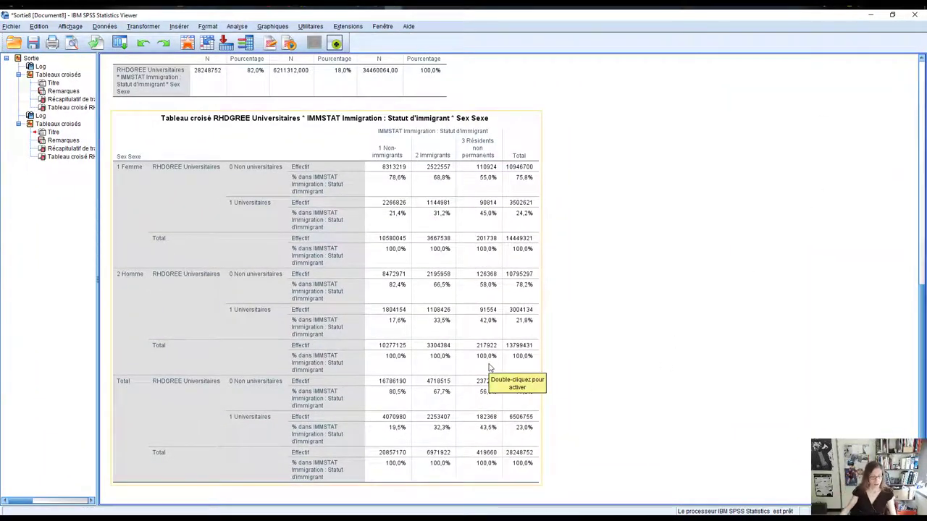
left_click_drag(118, 174, 143, 176)
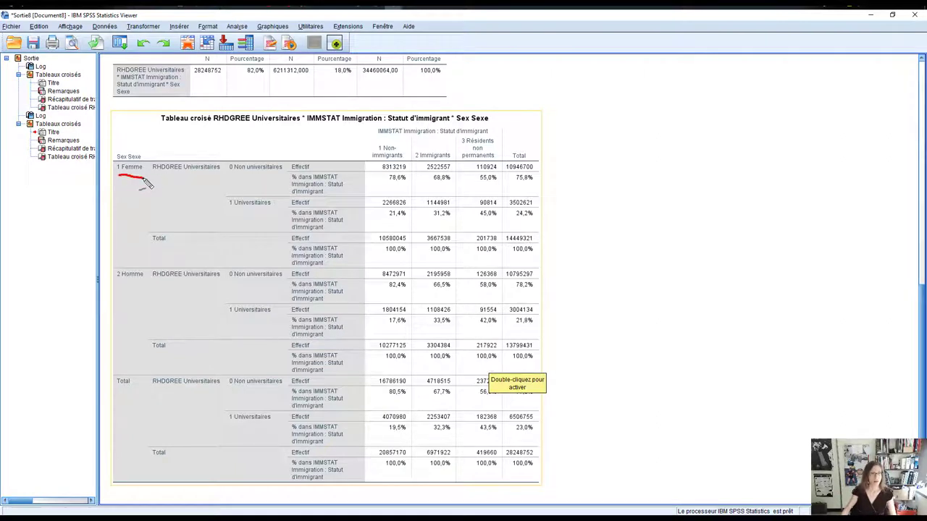
left_click_drag(118, 285, 145, 286)
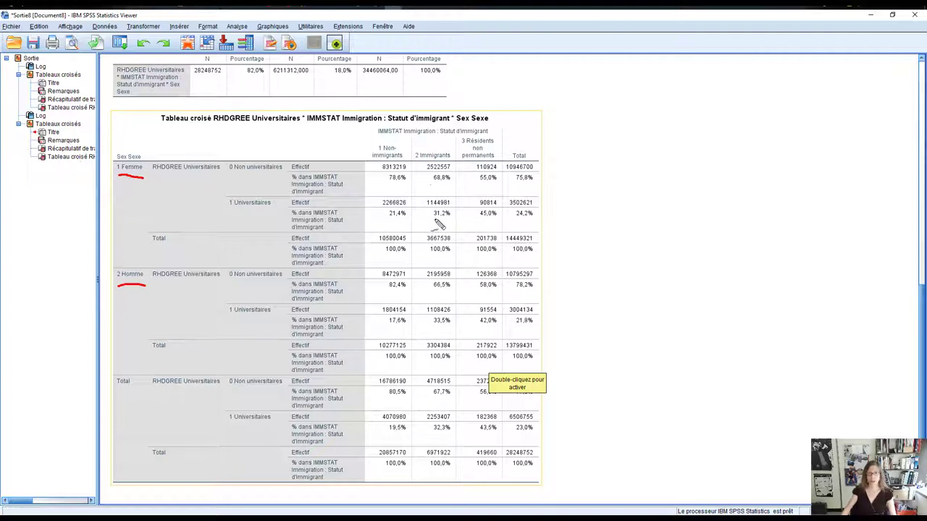
left_click_drag(435, 218, 449, 218)
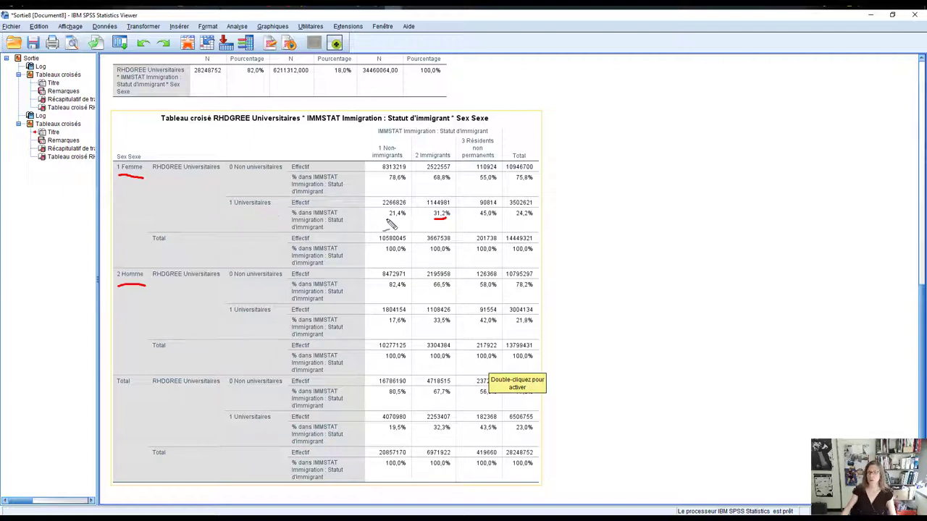
left_click_drag(389, 224, 401, 226)
left_click_drag(431, 329, 451, 329)
left_click_drag(233, 320, 282, 324)
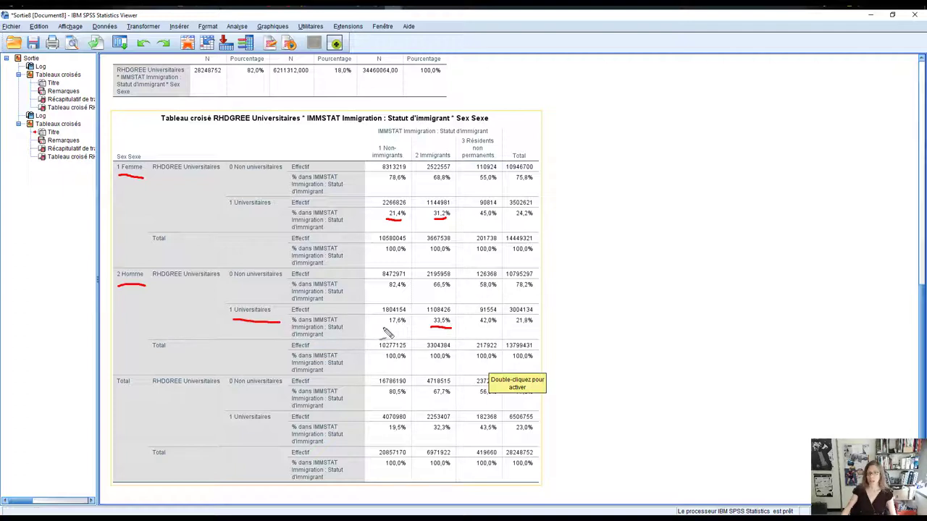
left_click_drag(389, 328, 404, 327)
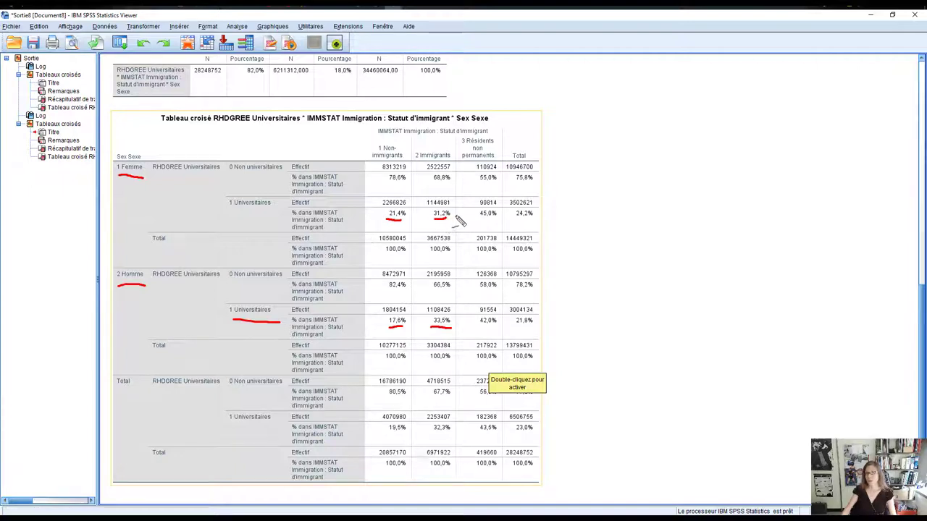
mouse_move(457, 219)
left_mouse_down()
mouse_move(477, 258)
mouse_move(472, 305)
mouse_move(458, 330)
left_mouse_up()
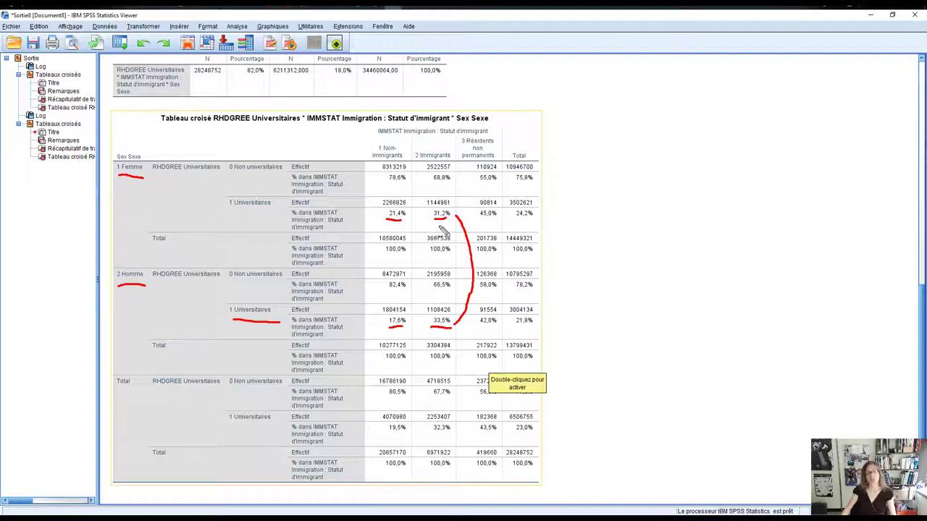